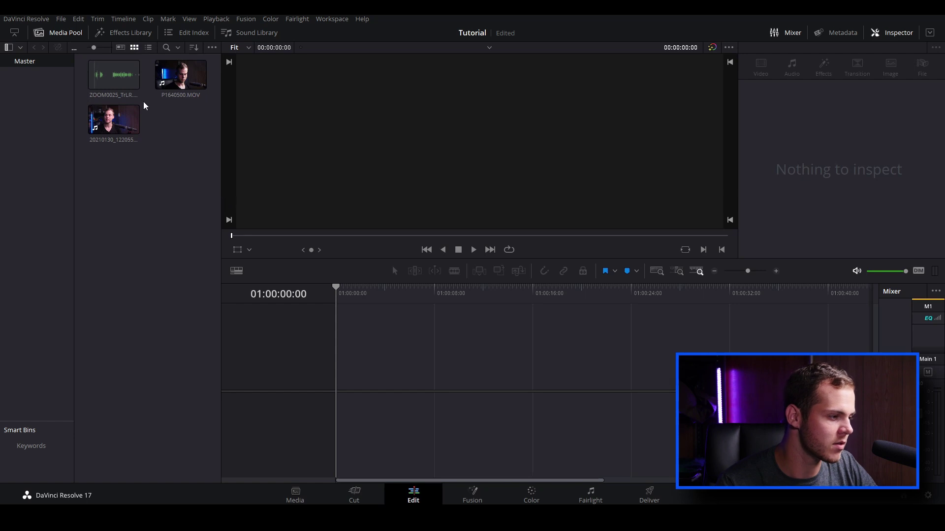
# Place 20210130_122055_128.mp4 on a new timeline and ZOOM0025_TrLR.WAV on Audio 2 beneath it.
pyautogui.moveTo(118, 118); pyautogui.dragTo(343, 379)
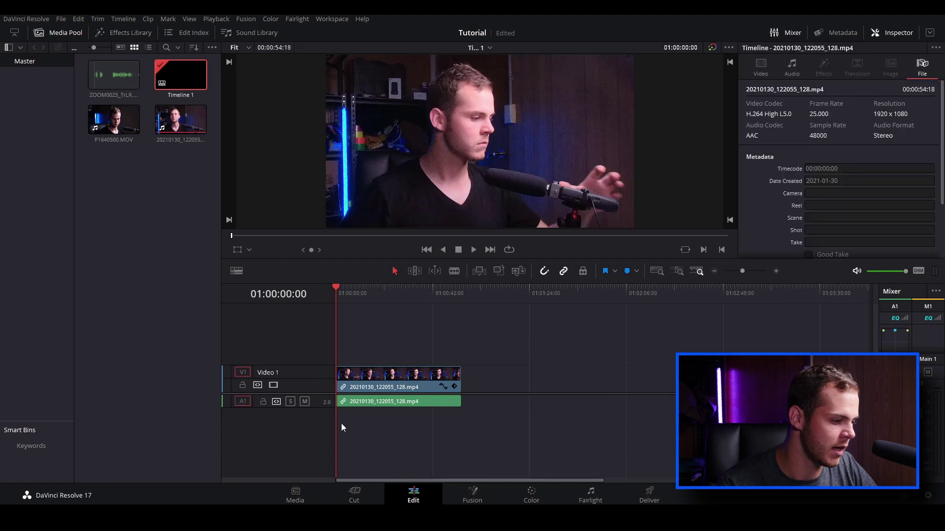
pyautogui.moveTo(114, 74); pyautogui.dragTo(313, 457)
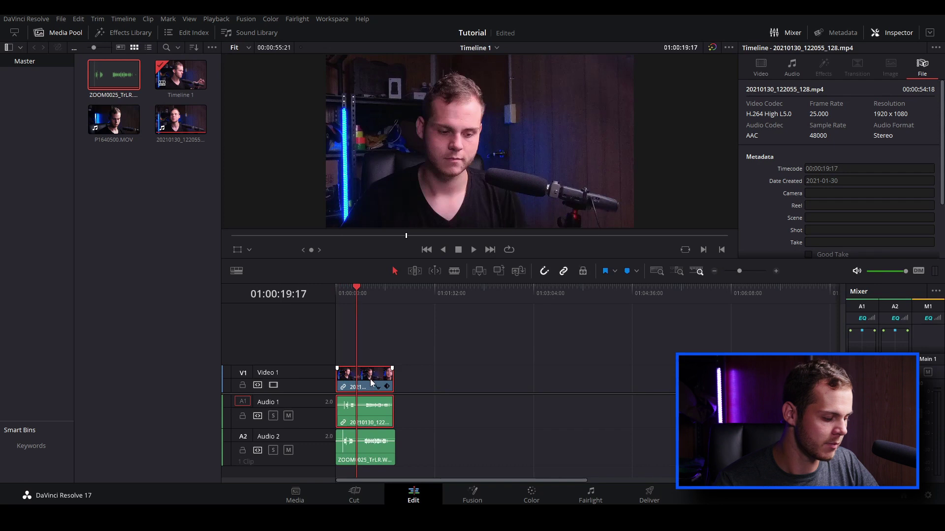
# Park the playhead on the camera audio's clap and slide the A2 WAV until its clap spike meets it.
pyautogui.scroll(10, 370, 378)
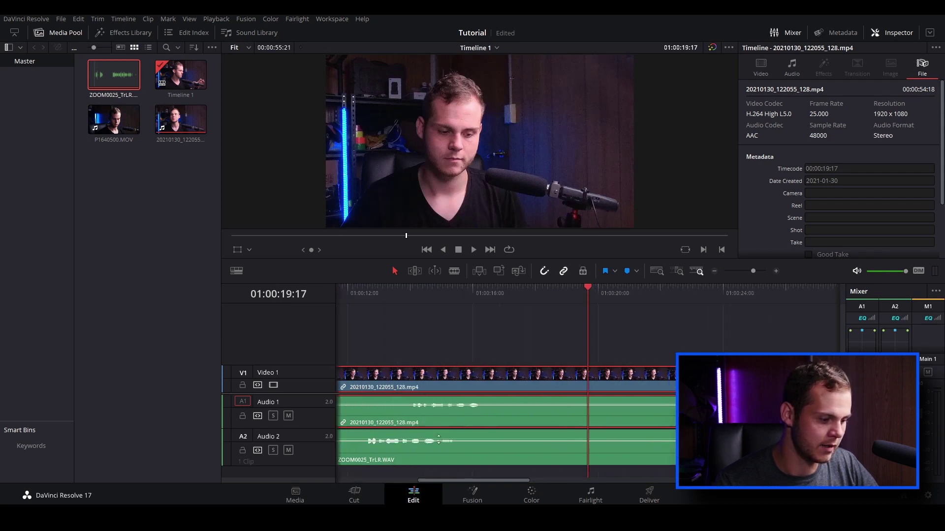
pyautogui.scroll(-2, 437, 438)
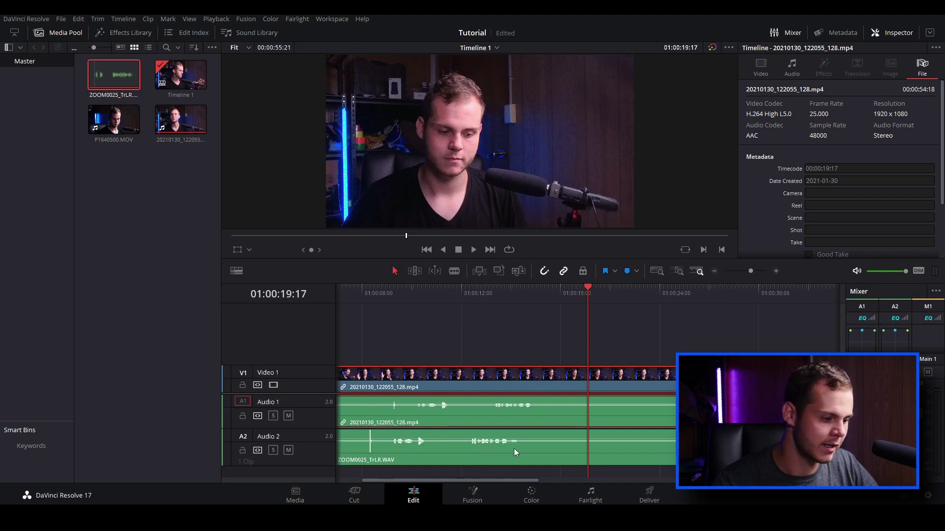
pyautogui.moveTo(517, 454); pyautogui.dragTo(540, 456)
pyautogui.click(390, 295)
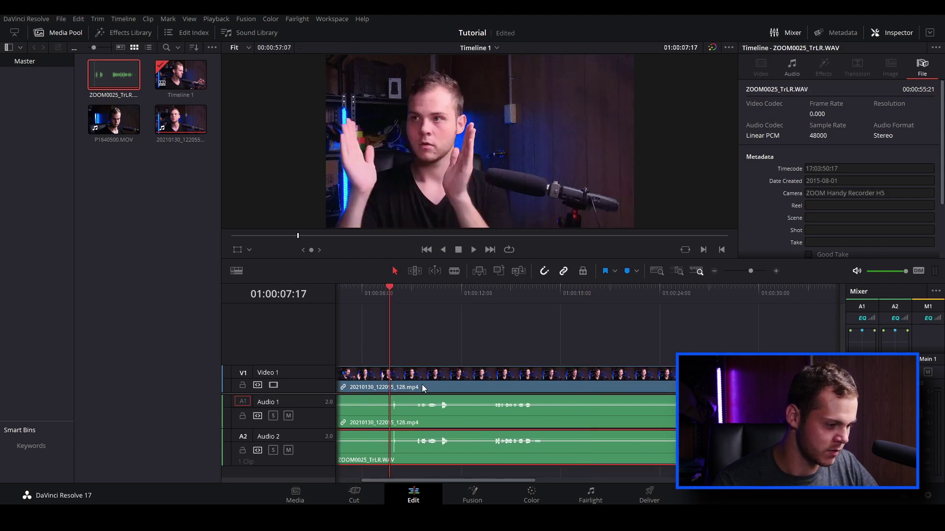
pyautogui.moveTo(388, 288); pyautogui.dragTo(391, 288)
pyautogui.hotkey('ctrl', '=')
pyautogui.hotkey('ctrl', '=')
pyautogui.hotkey('ctrl', '=')
pyautogui.hotkey('ctrl', '=')
pyautogui.hotkey('ctrl', '=')
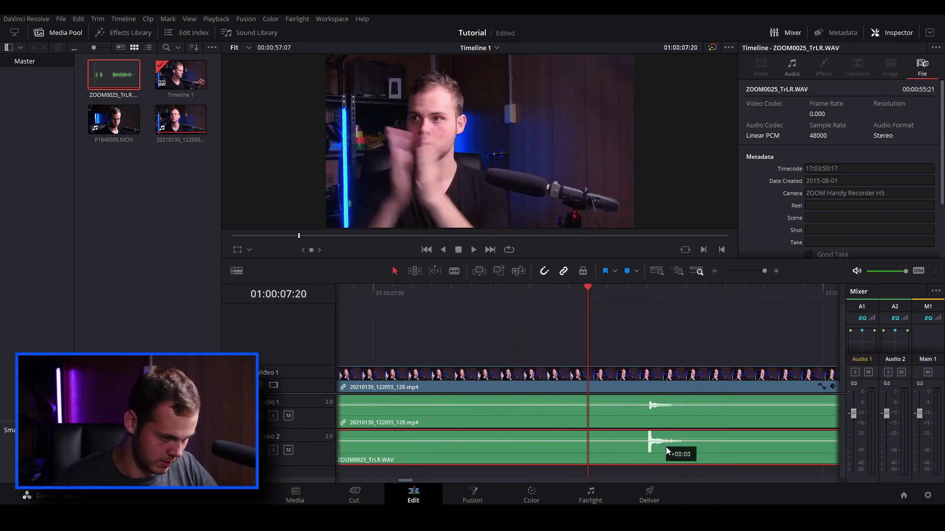
pyautogui.moveTo(666, 447); pyautogui.dragTo(663, 450)
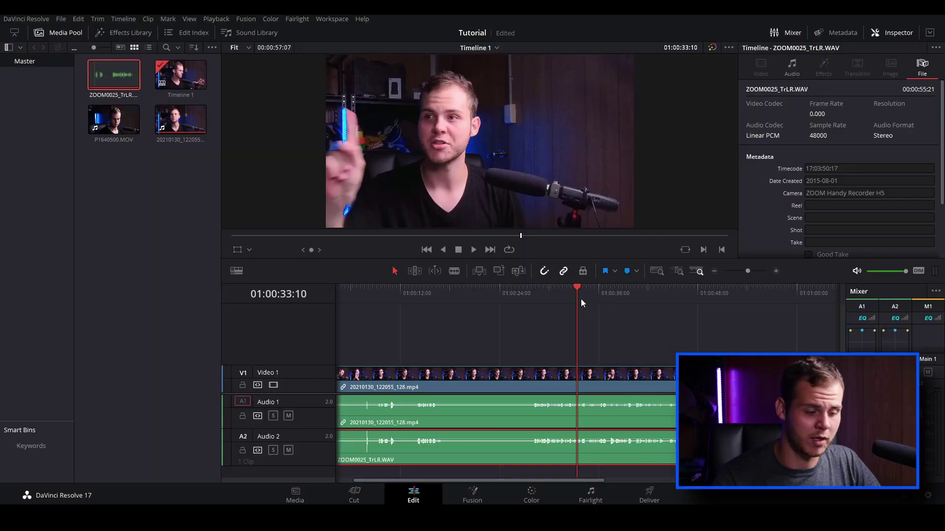
# Add P1640500.MOV on Video 2/Audio 2, pushing ZOOM0025_TrLR.WAV down to Audio 3.
pyautogui.scroll(-2, 445, 337)
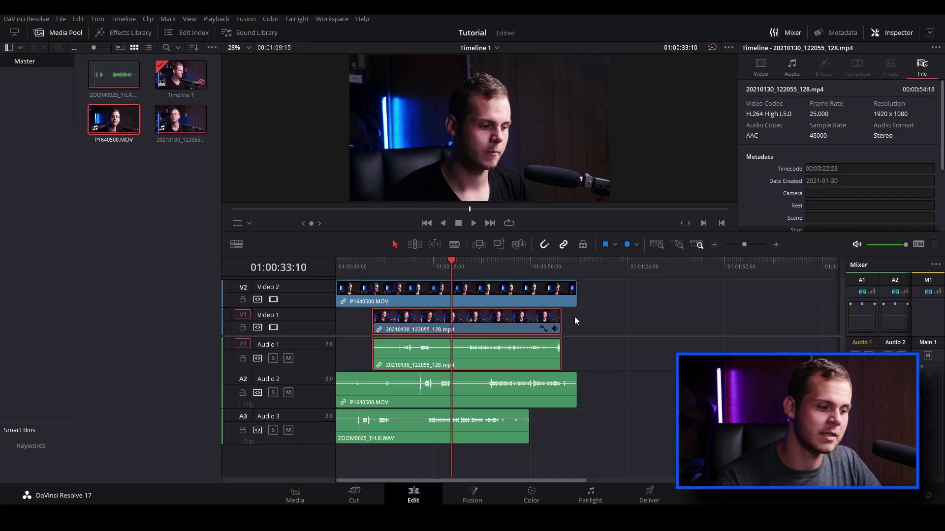
# Select all three timeline clips and auto-align them based on waveform.
pyautogui.moveTo(616, 293); pyautogui.dragTo(458, 447)
pyautogui.rightClick(500, 327)
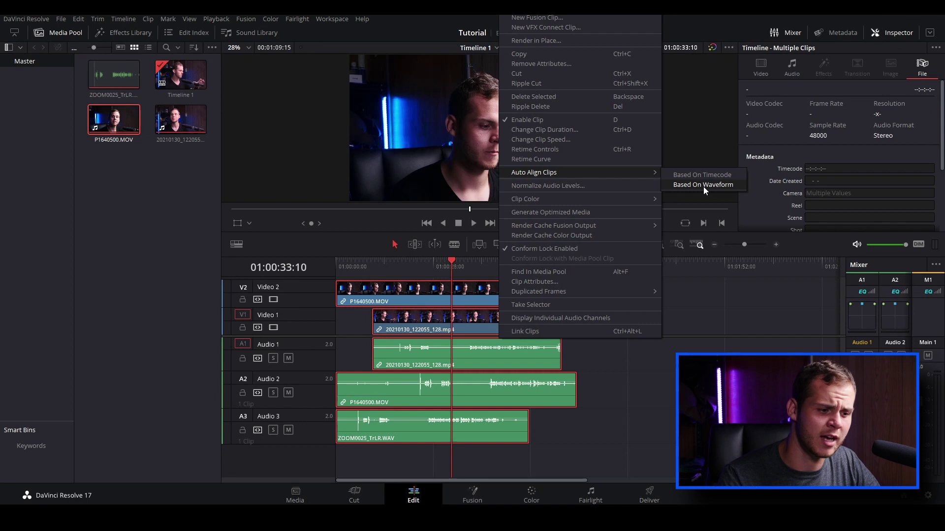
pyautogui.click(704, 187)
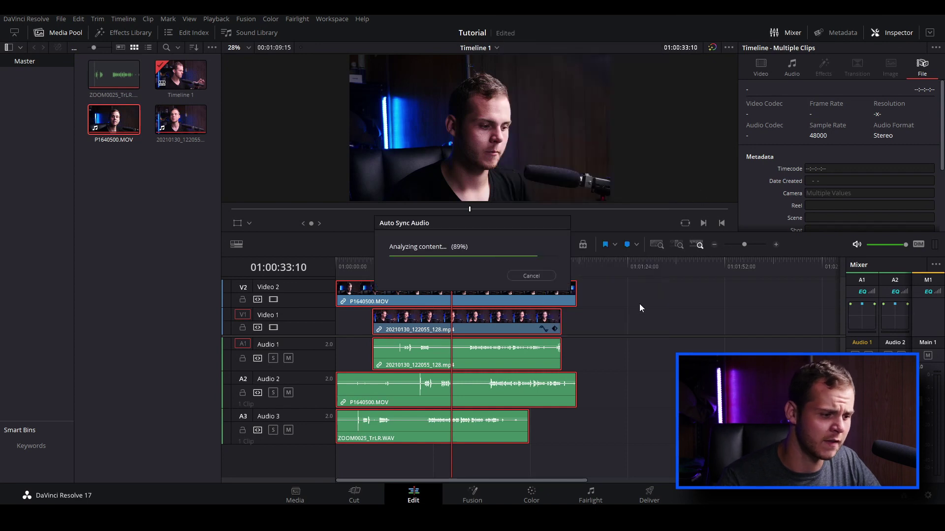
# Zoom in around the clap to confirm the three waveform spikes coincide.
pyautogui.click(399, 271)
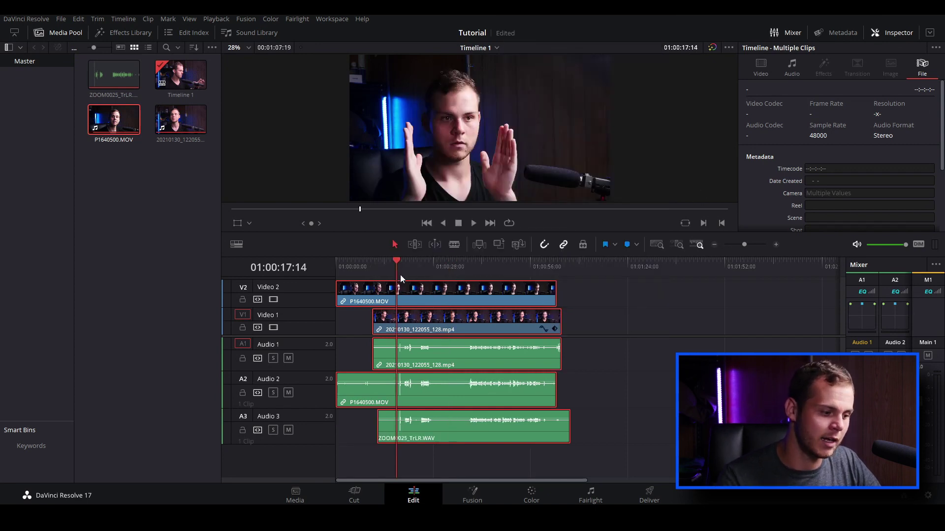
pyautogui.hotkey('ctrl', '=')
pyautogui.hotkey('ctrl', '=')
pyautogui.hotkey('ctrl', '=')
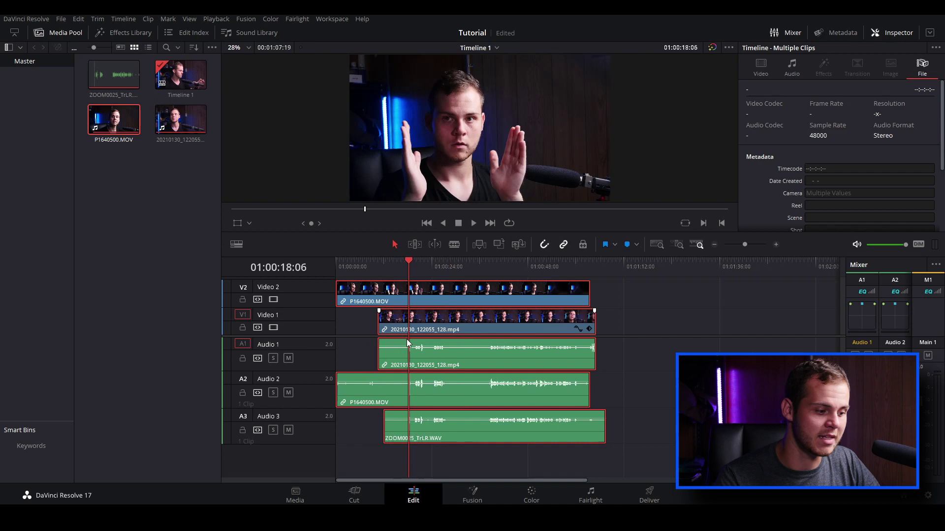
pyautogui.hotkey('ctrl', '=')
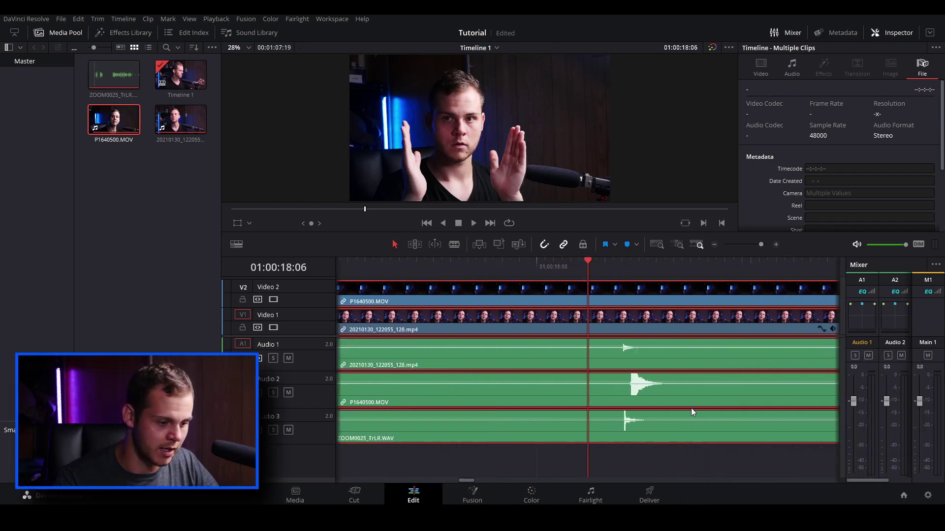
pyautogui.click(661, 459)
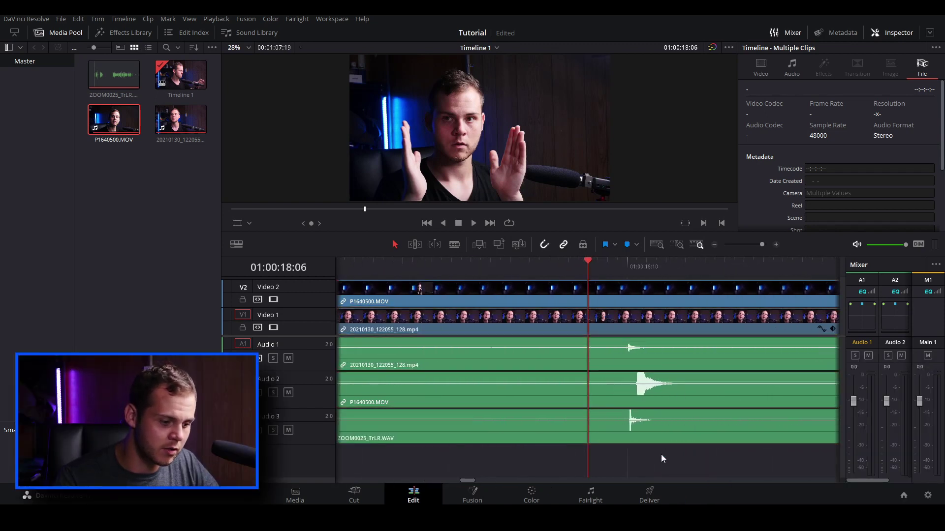
pyautogui.hotkey('ctrl', '-')
pyautogui.hotkey('ctrl', '-')
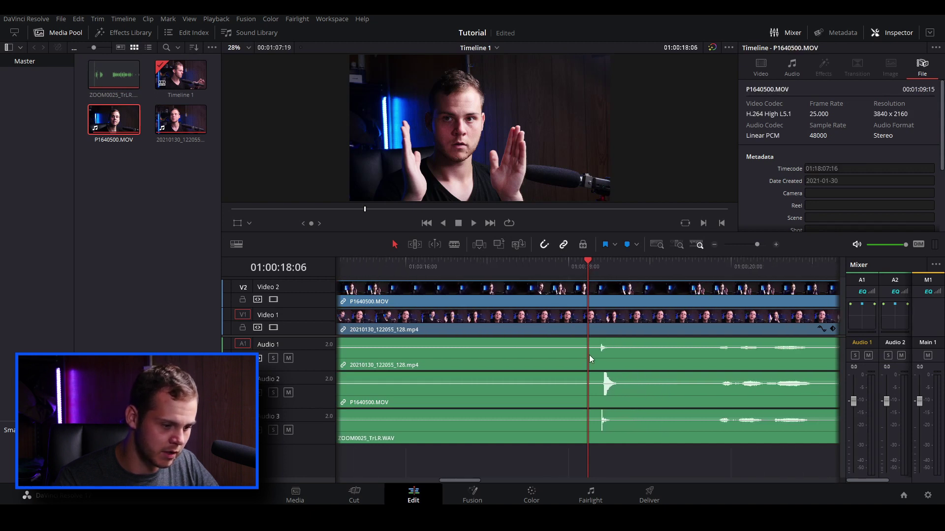
pyautogui.hotkey('ctrl', '=')
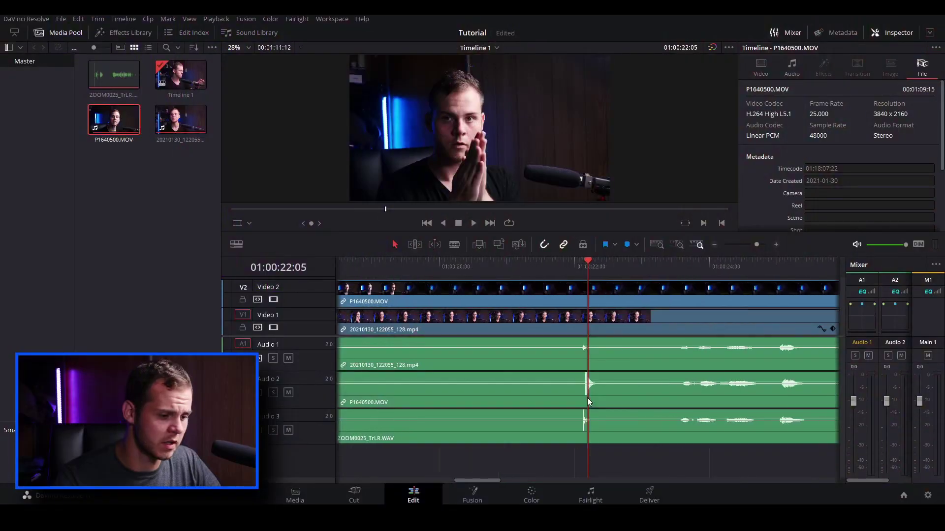
# Nudge P1640500.MOV slightly earlier and trim its start to match the other clips.
pyautogui.scroll(3, 586, 397)
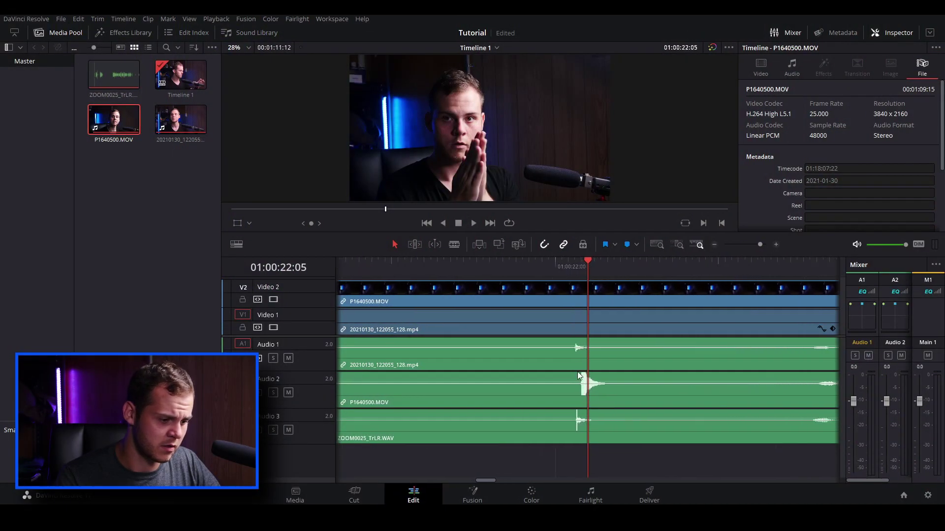
pyautogui.moveTo(601, 392); pyautogui.dragTo(596, 392)
pyautogui.scroll(-1, 597, 395)
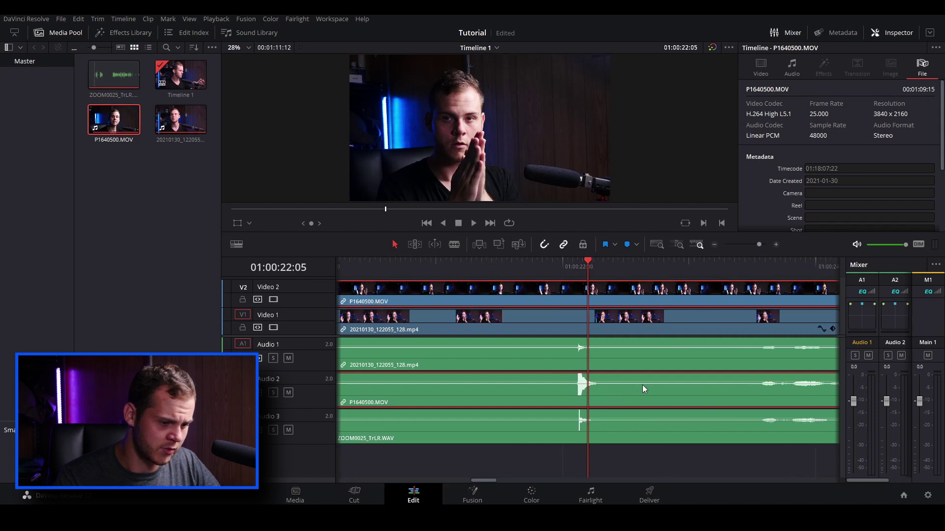
pyautogui.scroll(-4, 554, 390)
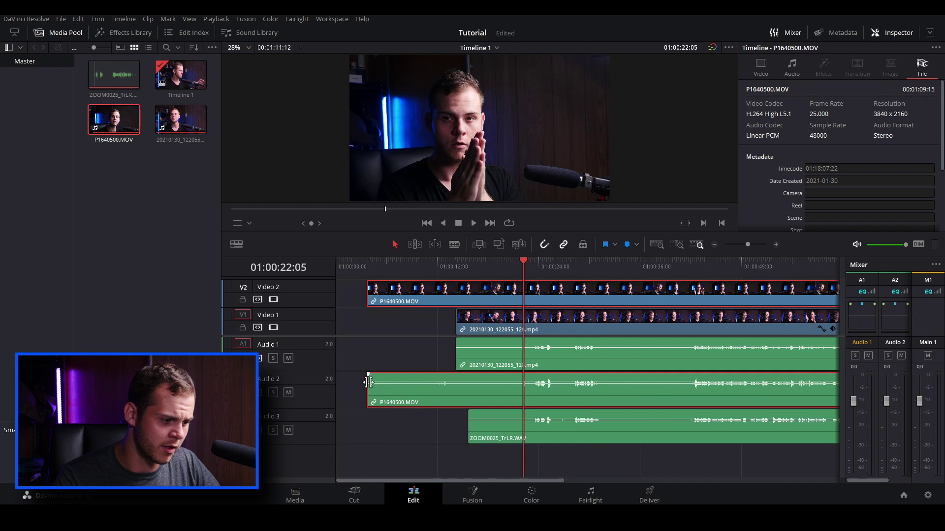
pyautogui.moveTo(369, 389); pyautogui.dragTo(468, 389)
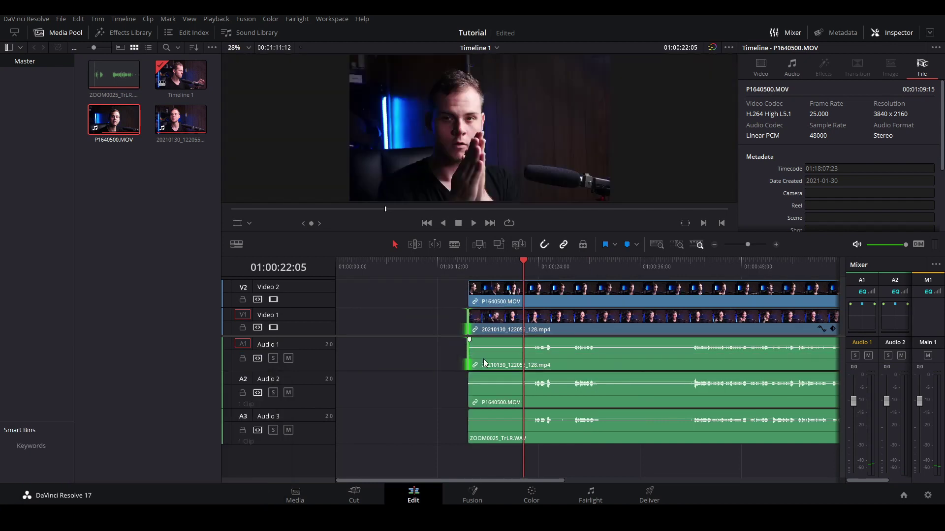
pyautogui.scroll(-1, 492, 359)
pyautogui.scroll(-3, 521, 361)
pyautogui.scroll(2, 521, 361)
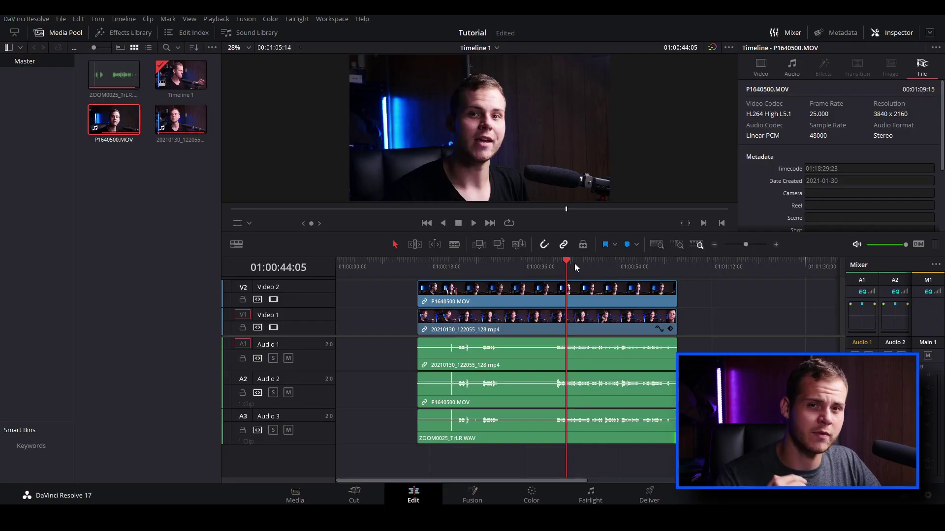
pyautogui.press('space')
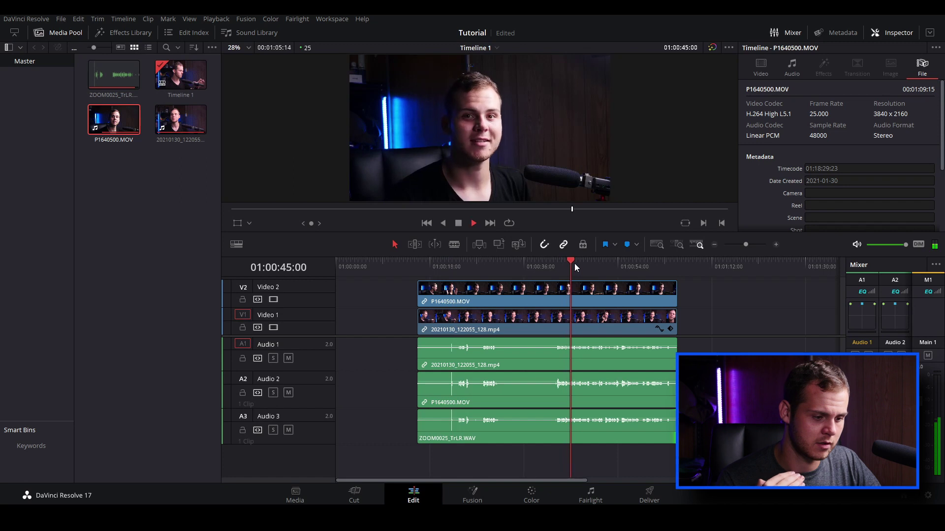
pyautogui.press('space')
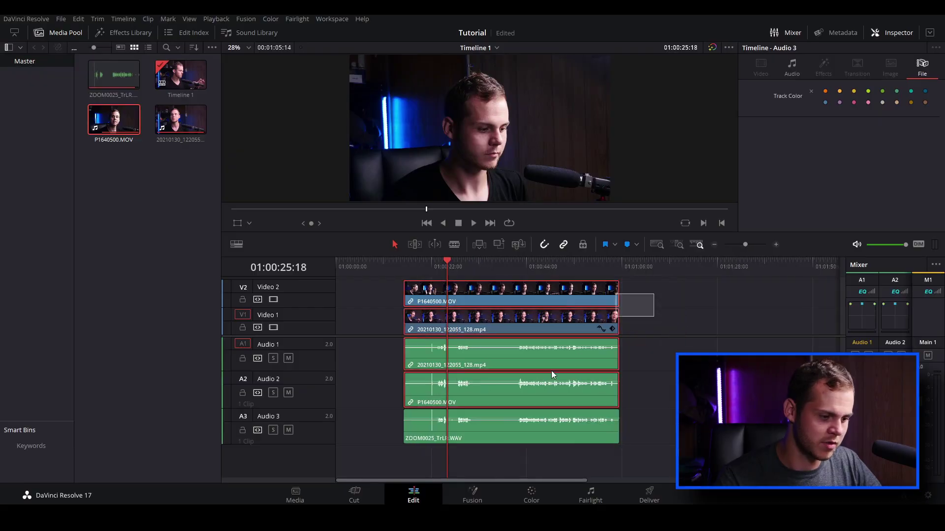
# Marquee-select all five timeline clips and delete them.
pyautogui.moveTo(551, 373); pyautogui.dragTo(455, 457)
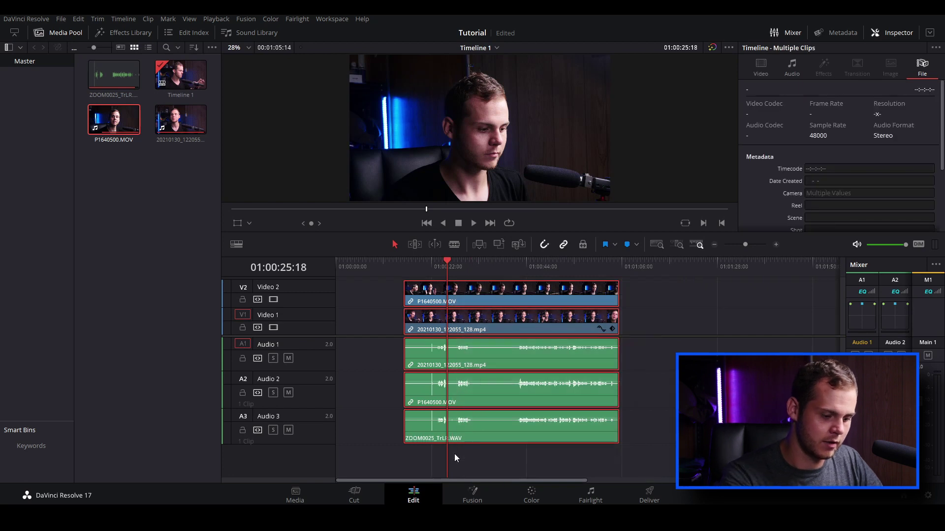
pyautogui.press('Delete')
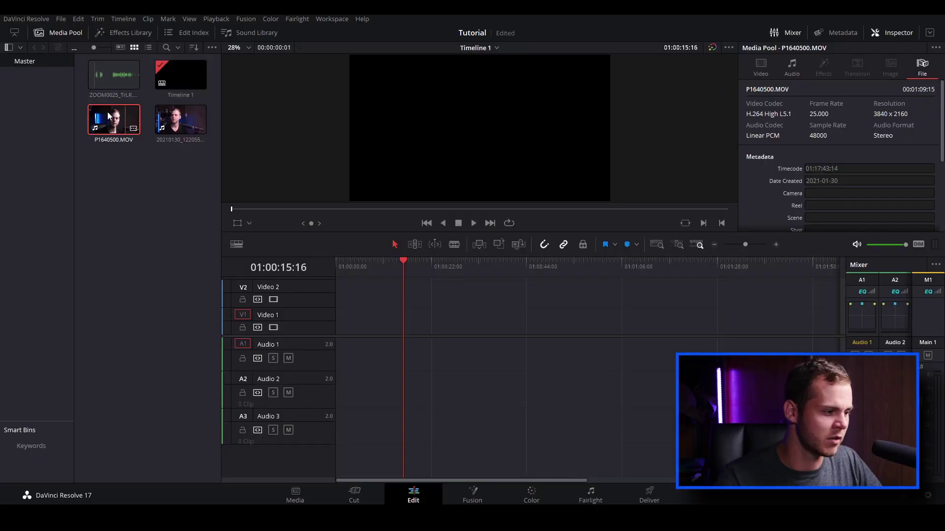
# Select P1640500.MOV with ZOOM0025_TrLR.WAV and run Auto Sync Audio based on waveform.
pyautogui.keyDown('ctrl'); pyautogui.click(113, 79); pyautogui.keyUp('ctrl')
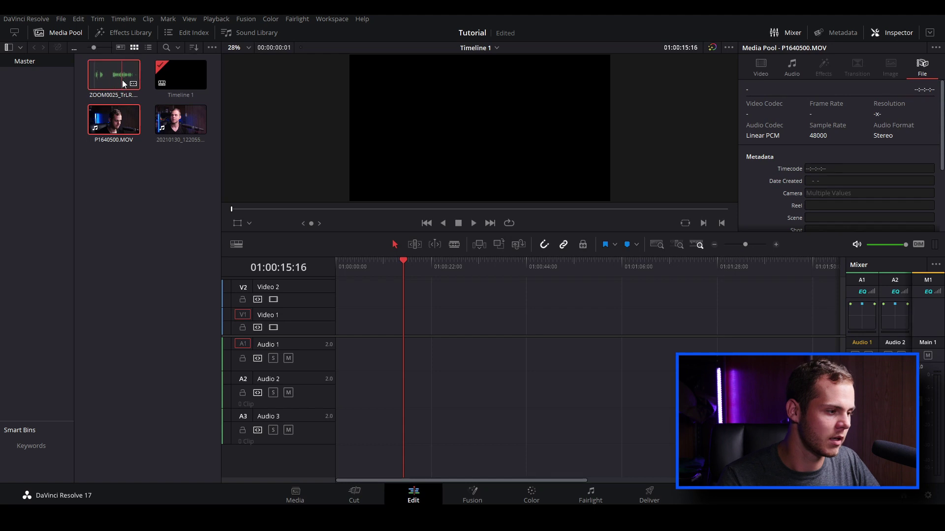
pyautogui.rightClick(126, 117)
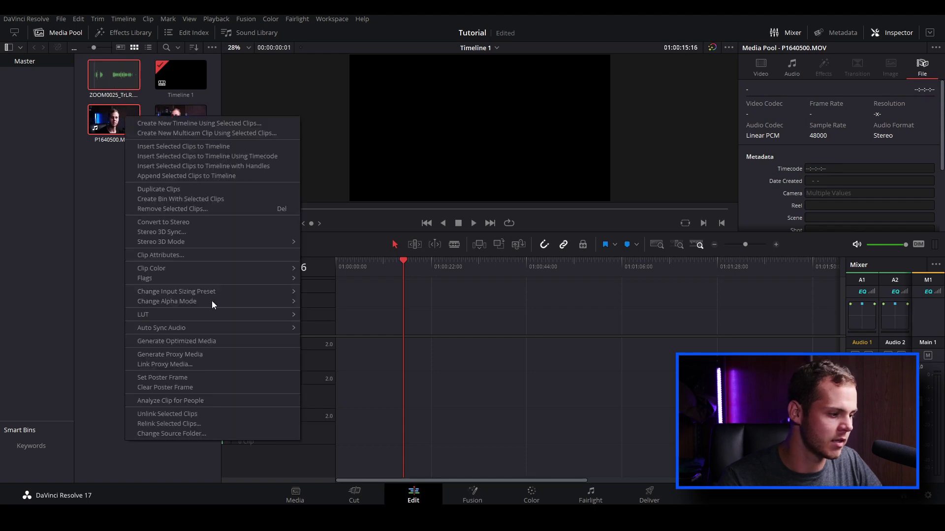
pyautogui.moveTo(202, 315)
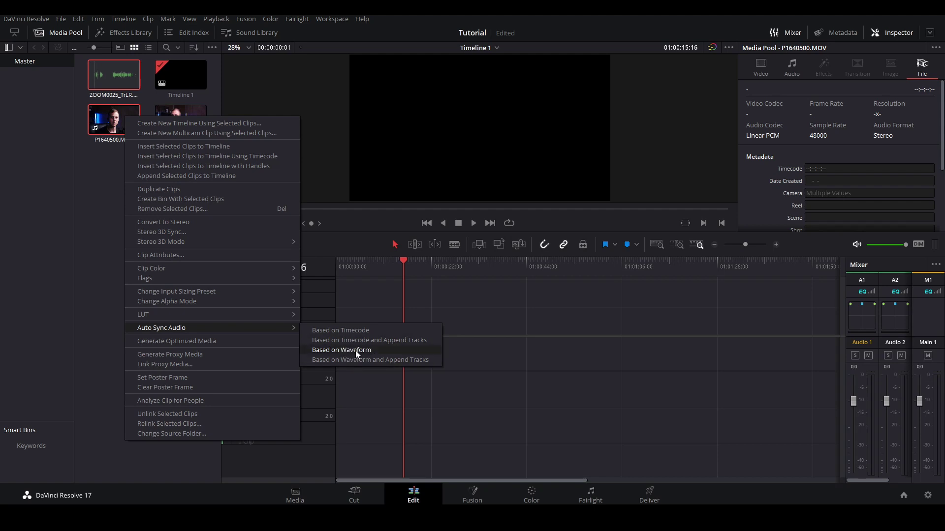
pyautogui.click(355, 351)
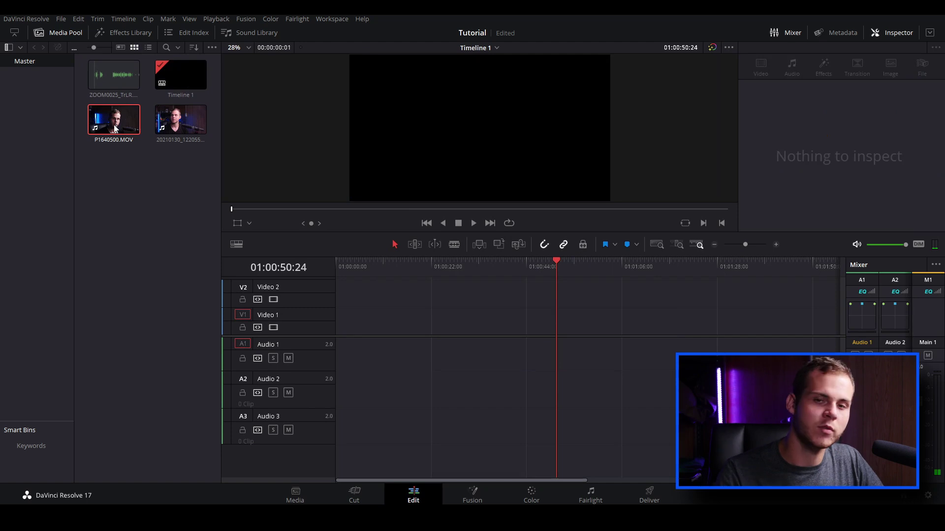
pyautogui.moveTo(114, 123); pyautogui.dragTo(340, 337)
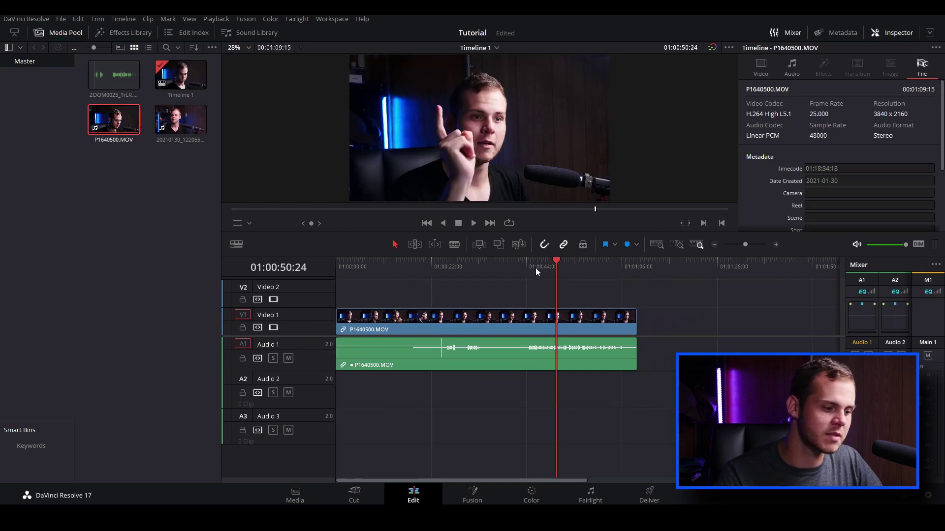
pyautogui.click(533, 265)
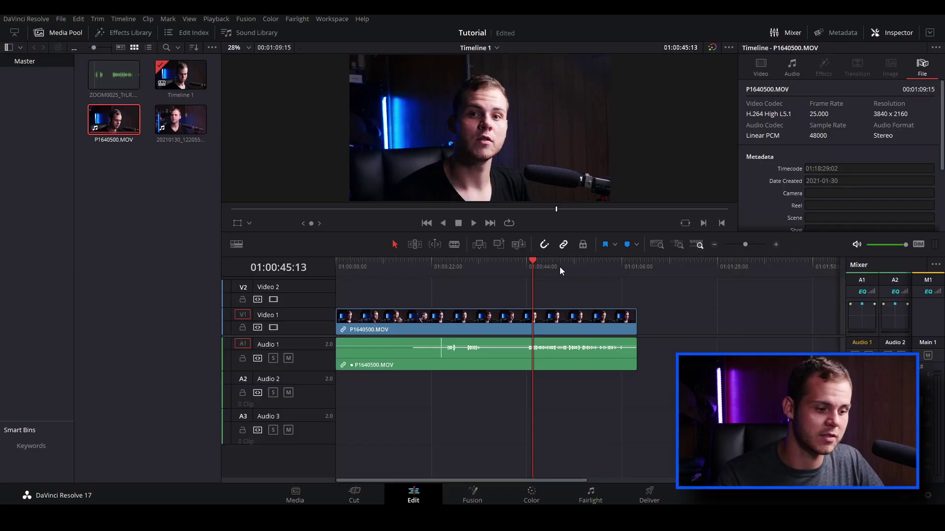
pyautogui.click(560, 266)
pyautogui.press('space')
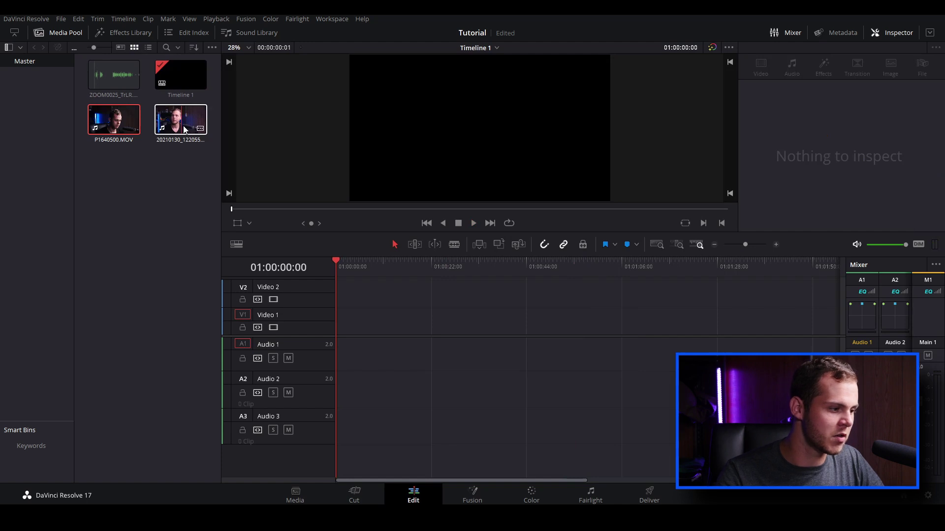
# Waveform-sync ZOOM0025_TrLR.WAV with 20210130_122055_128.mp4, appending the WAV as an extra track.
pyautogui.click(172, 129)
pyautogui.rightClick(173, 126)
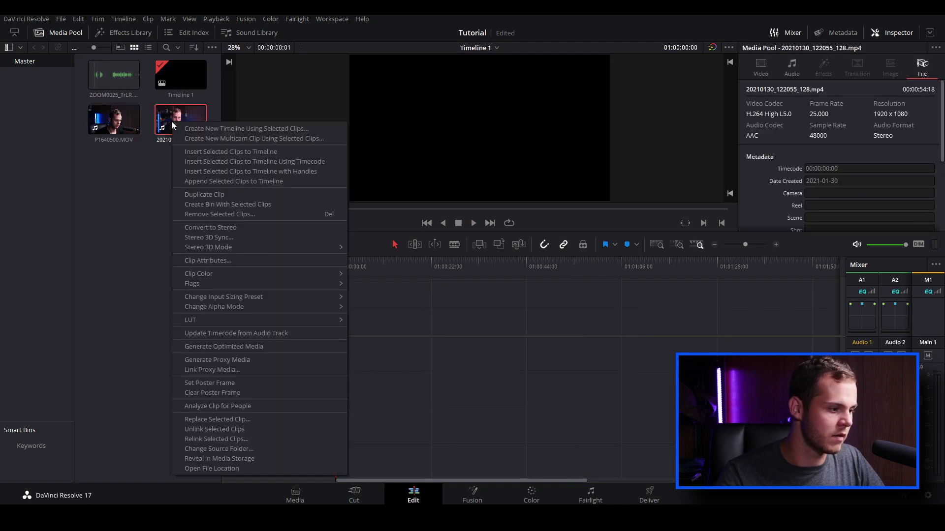
pyautogui.click(166, 117)
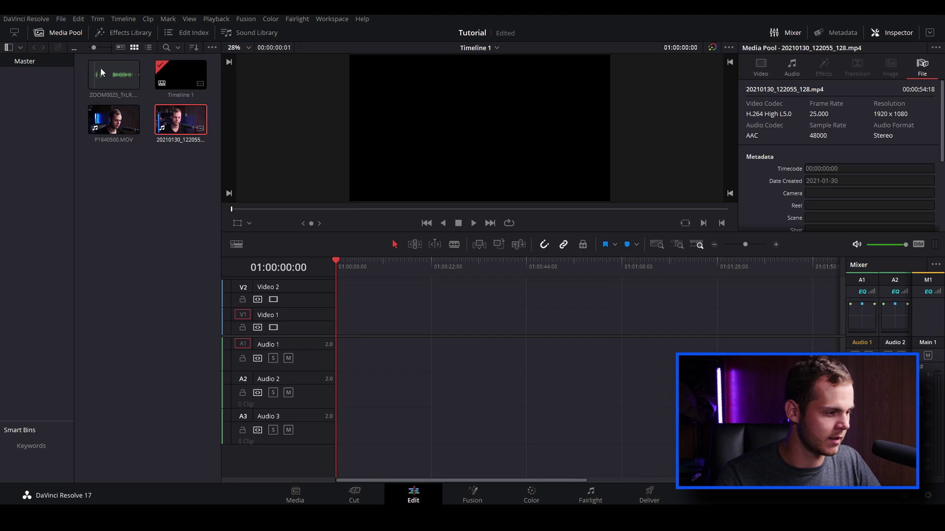
pyautogui.keyDown('ctrl'); pyautogui.click(109, 67); pyautogui.keyUp('ctrl')
pyautogui.rightClick(172, 115)
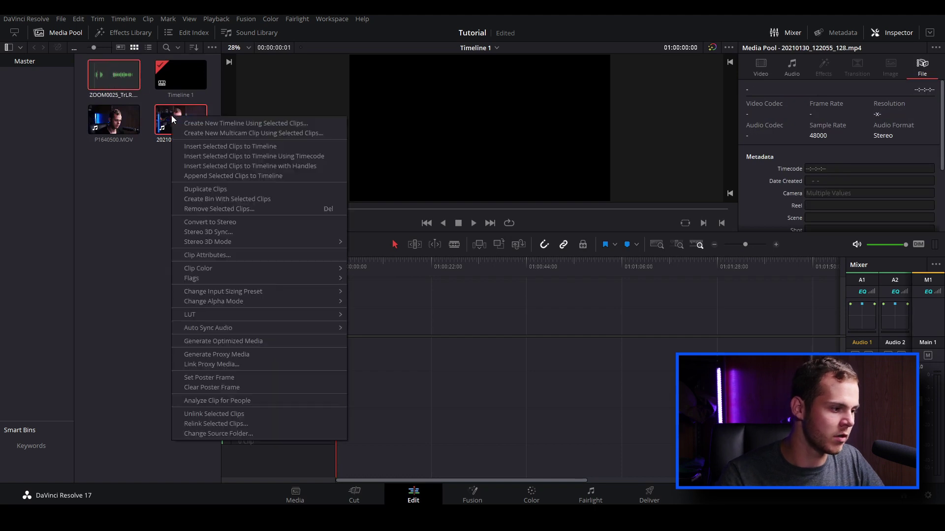
pyautogui.moveTo(271, 270)
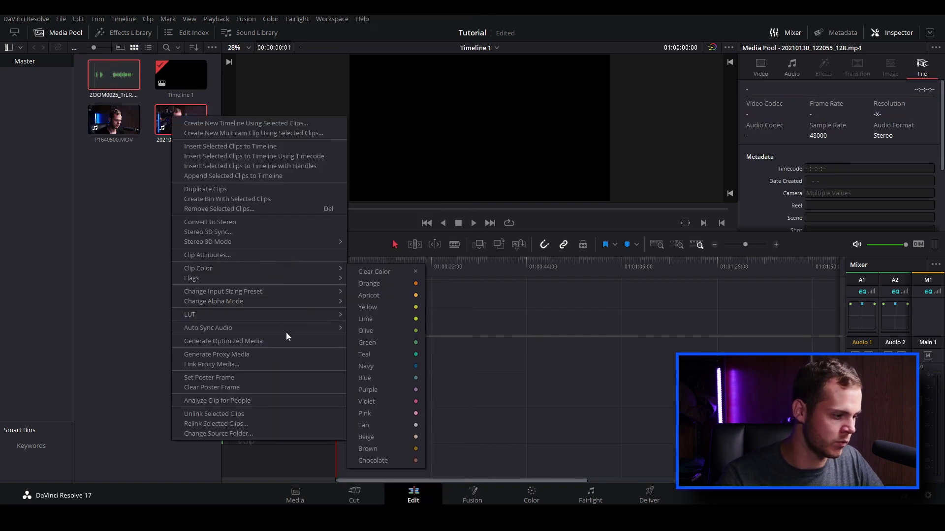
pyautogui.moveTo(293, 326)
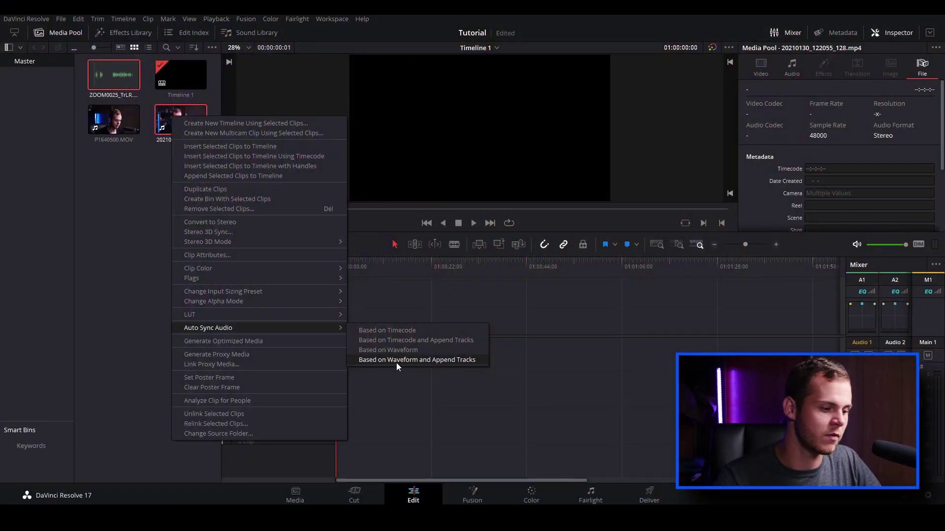
pyautogui.click(396, 362)
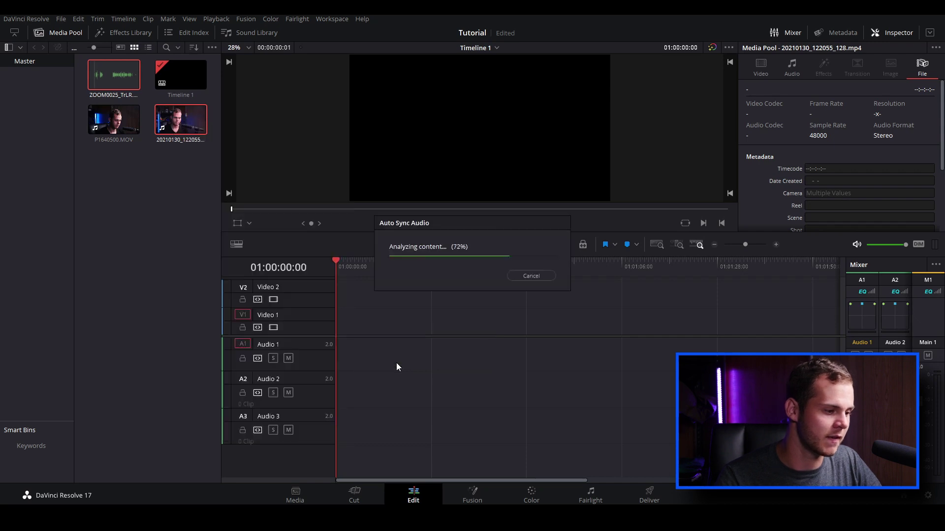
# Drop the synced 20210130_122055_128.mp4 onto the timeline, filling Video 1 plus Audio 1 and 2.
pyautogui.click(172, 196)
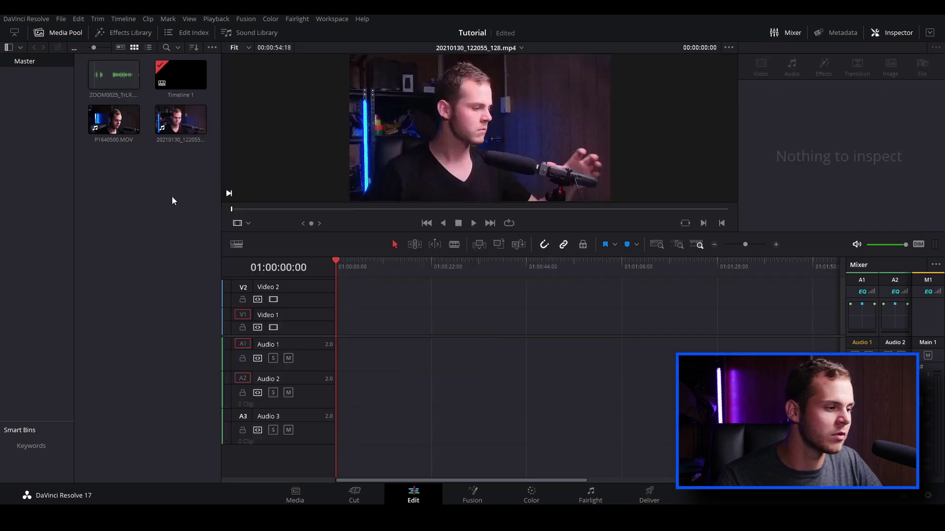
pyautogui.moveTo(375, 315); pyautogui.dragTo(338, 336)
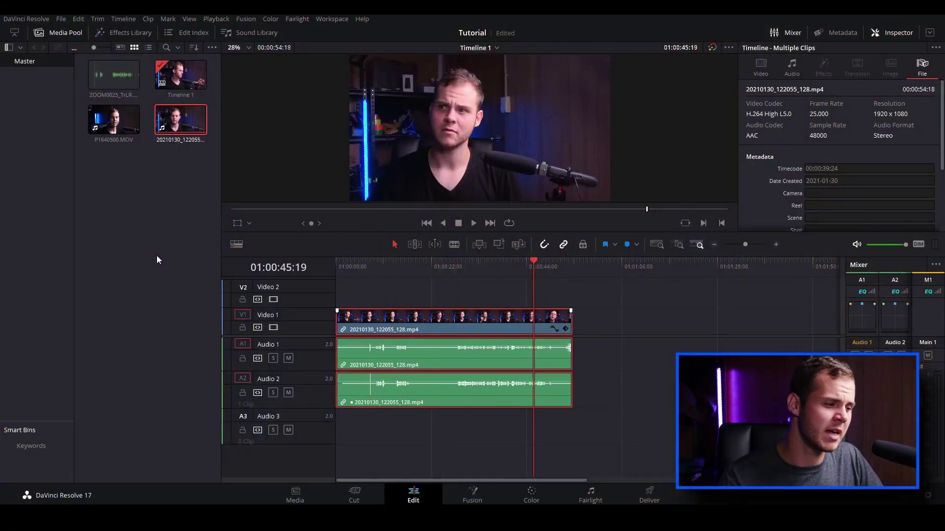
pyautogui.click(134, 152)
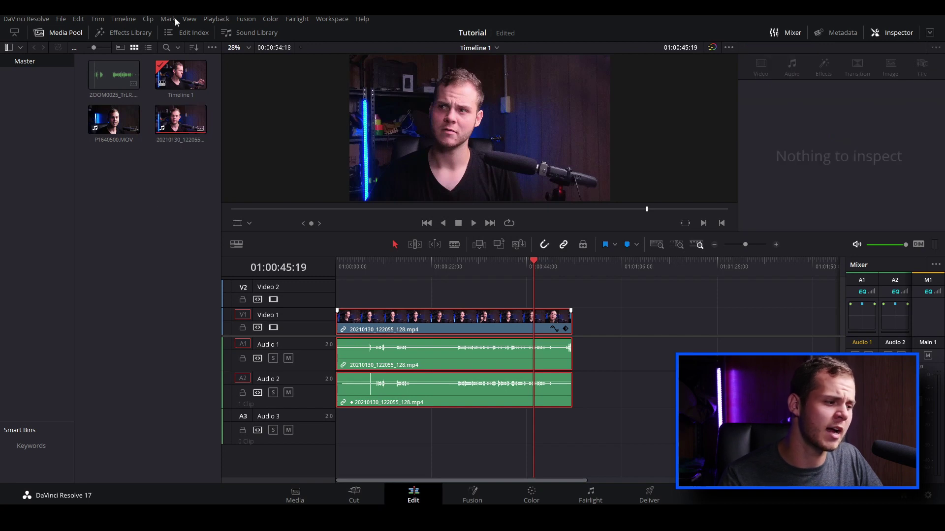